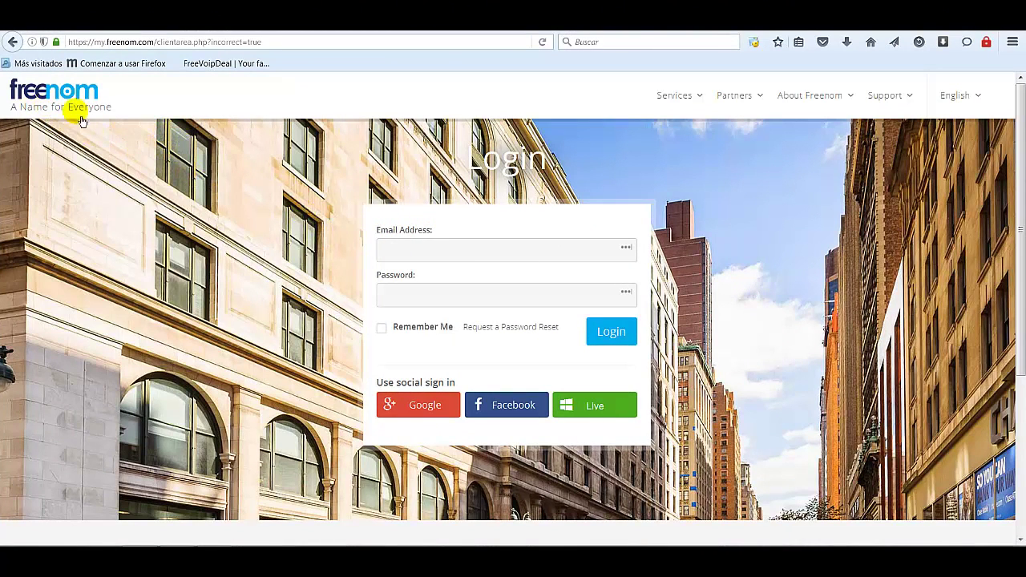
Sign in to Freenom with the Google social login and go on to registering a domain name.
scroll(218, 249, "down", 3)
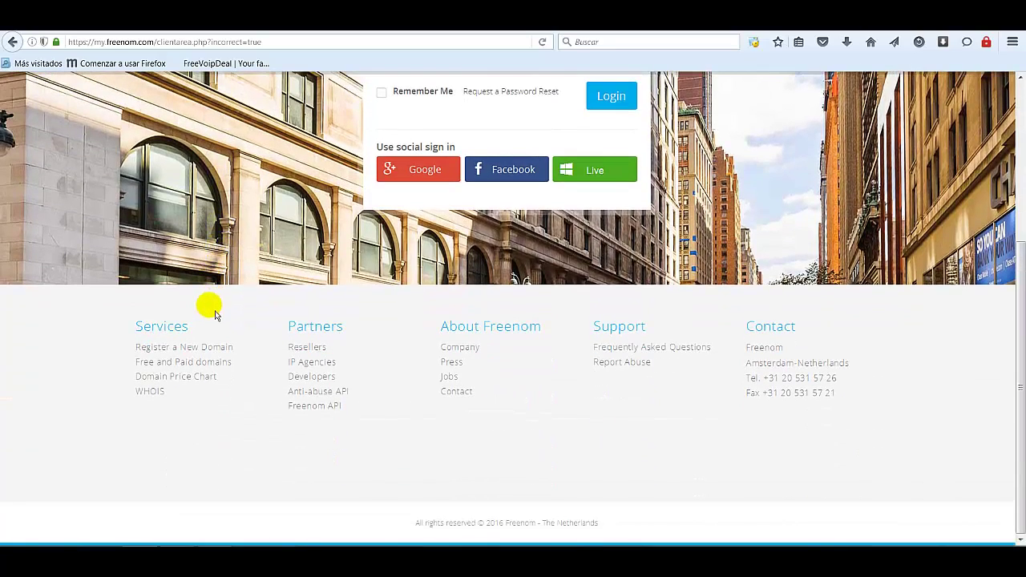
scroll(215, 314, "up", 3)
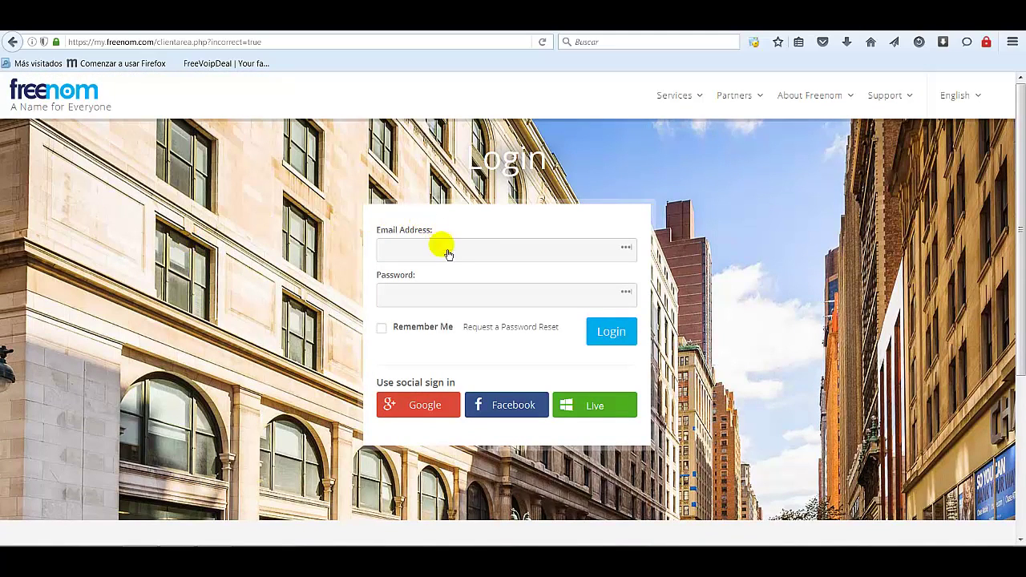
left_click(407, 254)
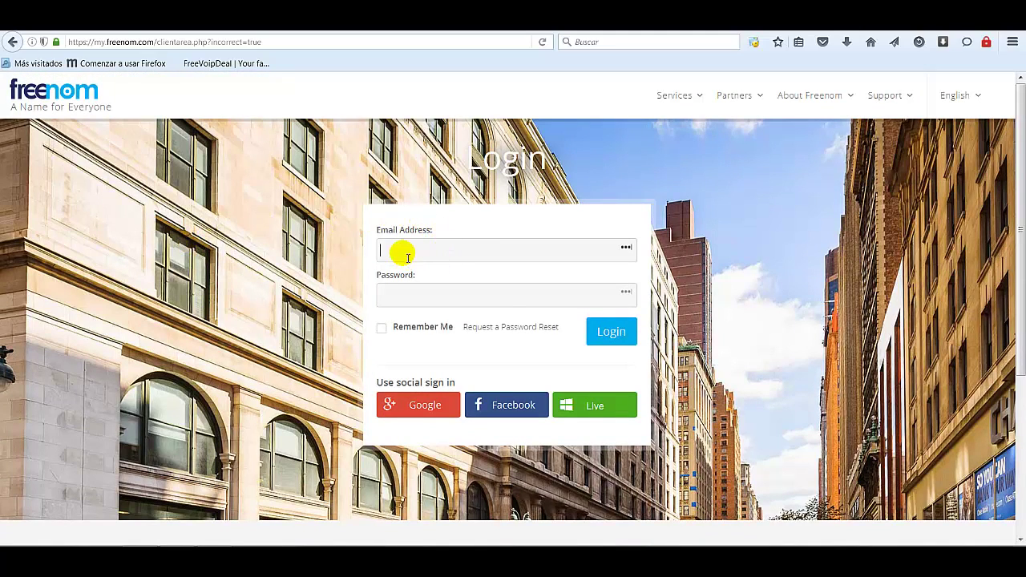
left_click(412, 412)
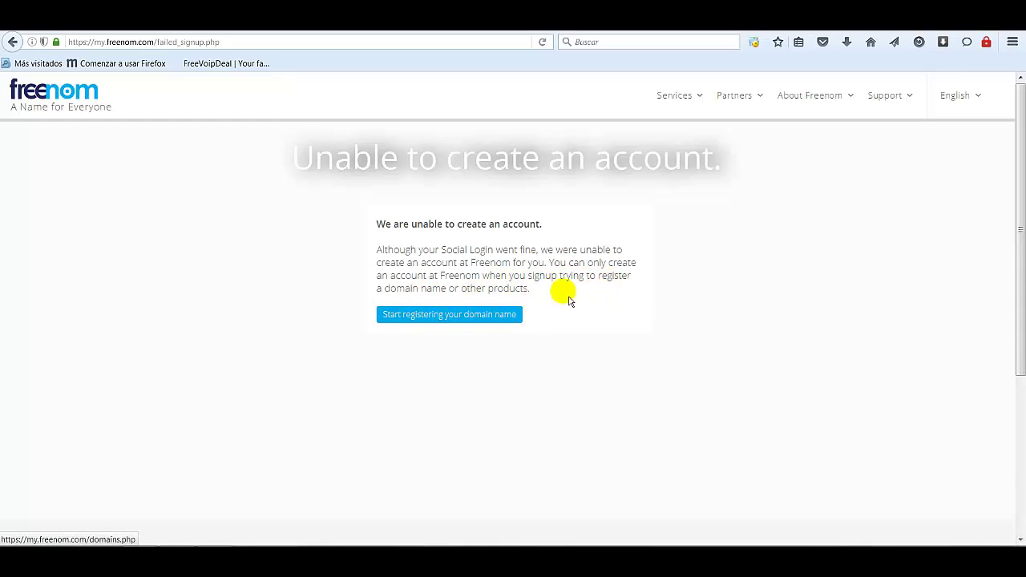
left_click(454, 321)
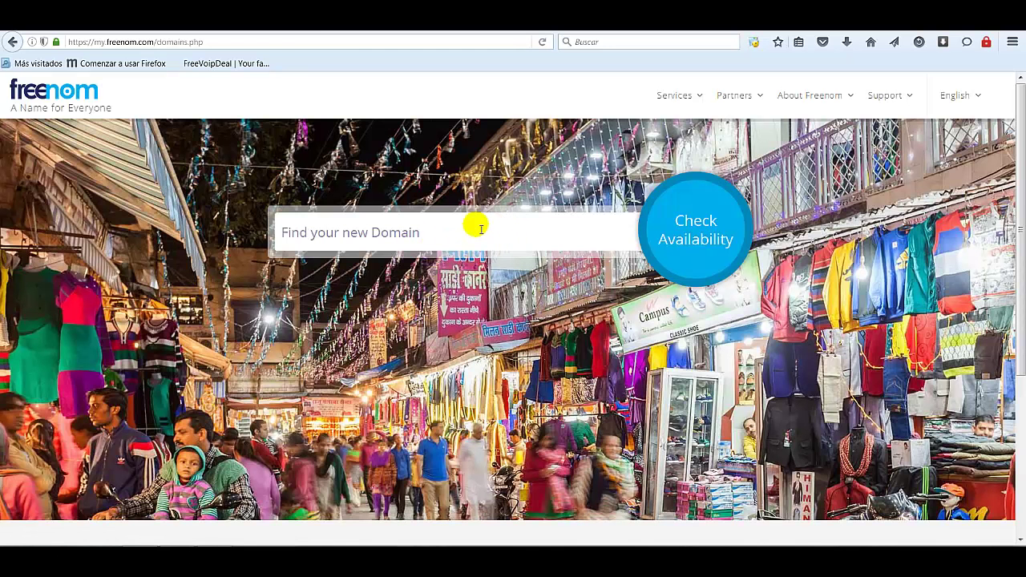
Check the availability of the domain name verdadesbiblicas.
left_click(412, 234)
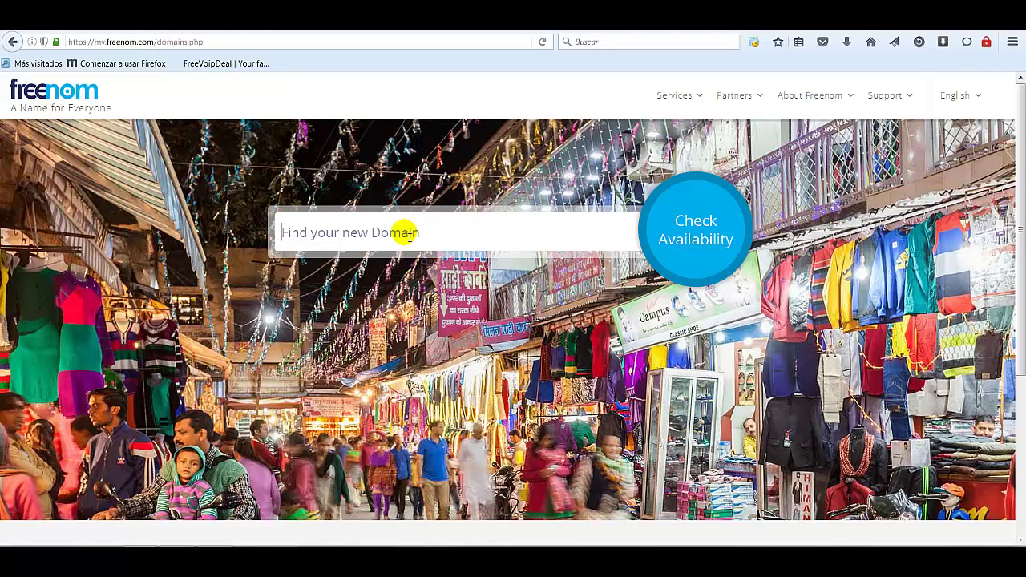
type("verdades")
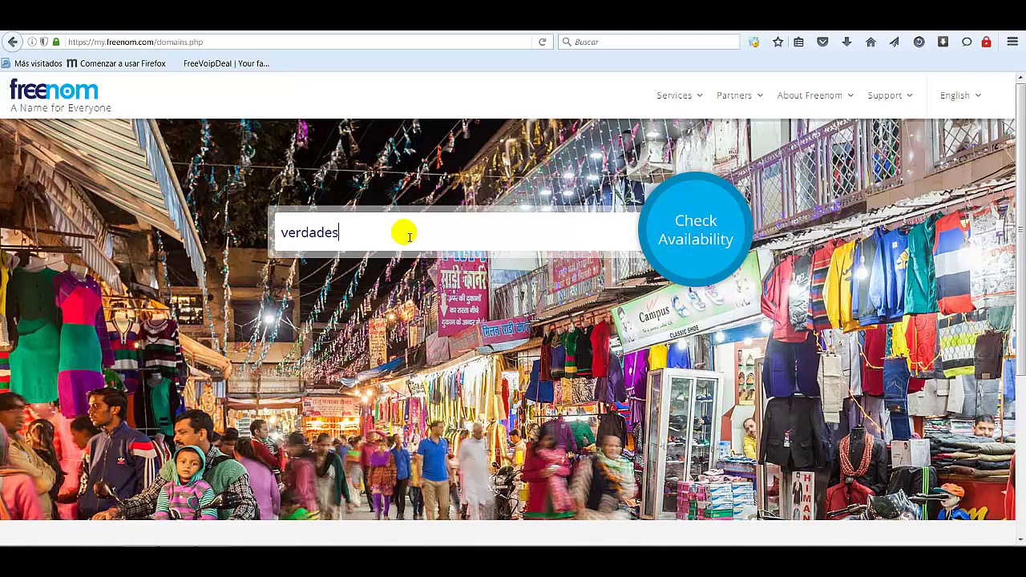
type("biblicas")
left_click(707, 242)
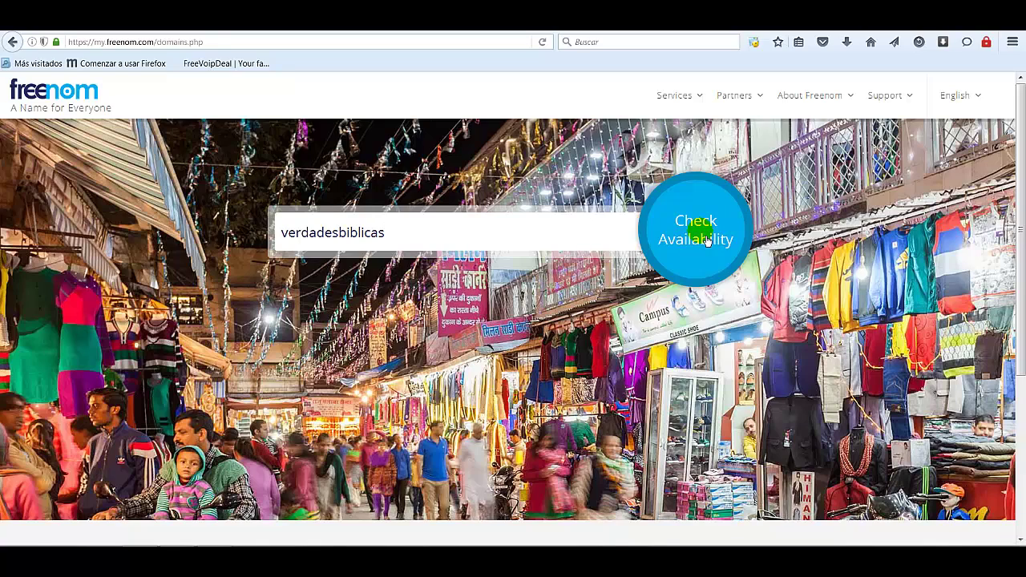
left_click(707, 241)
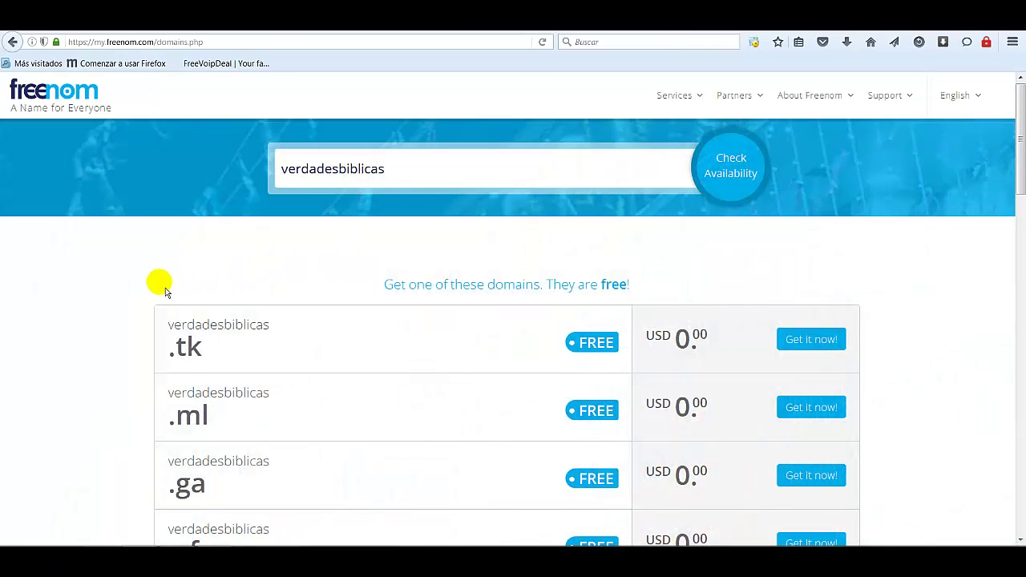
Examine the free and cost-price domain extensions and their prices in the verdadesbiblicas search results.
scroll(157, 282, "down", 2)
scroll(156, 264, "up", 2)
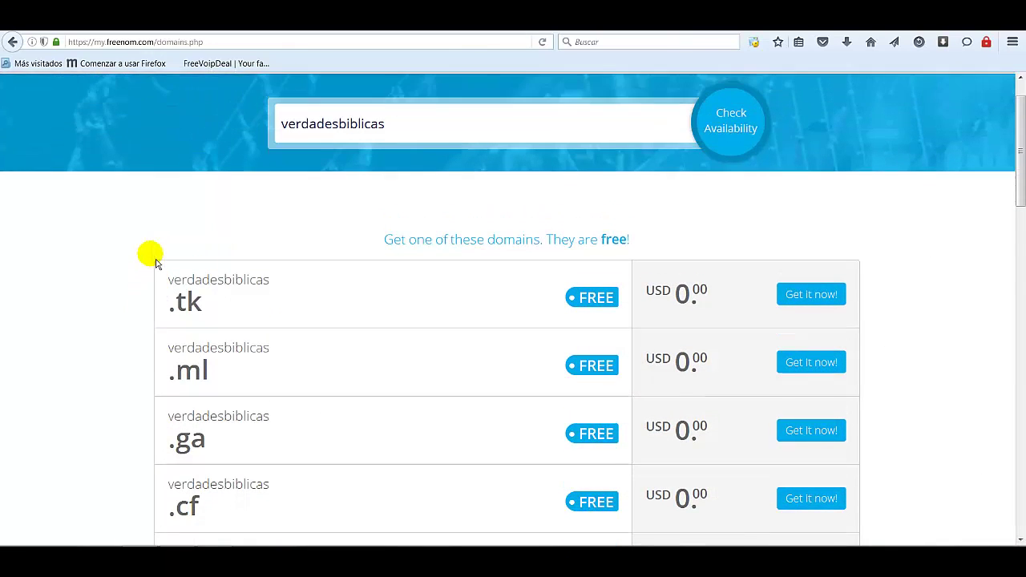
scroll(155, 271, "down", 2)
scroll(145, 270, "down", 2)
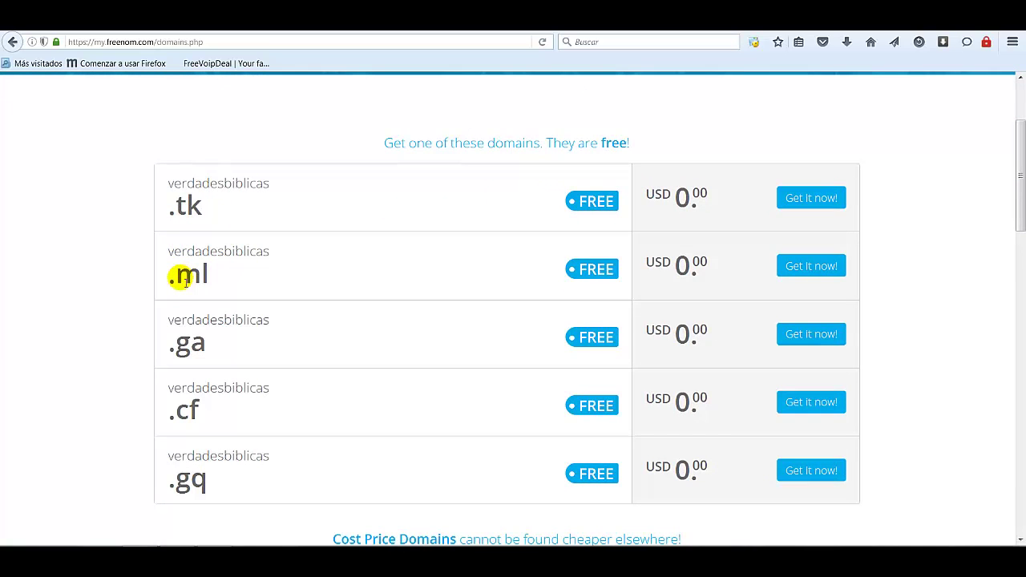
scroll(236, 300, "down", 2)
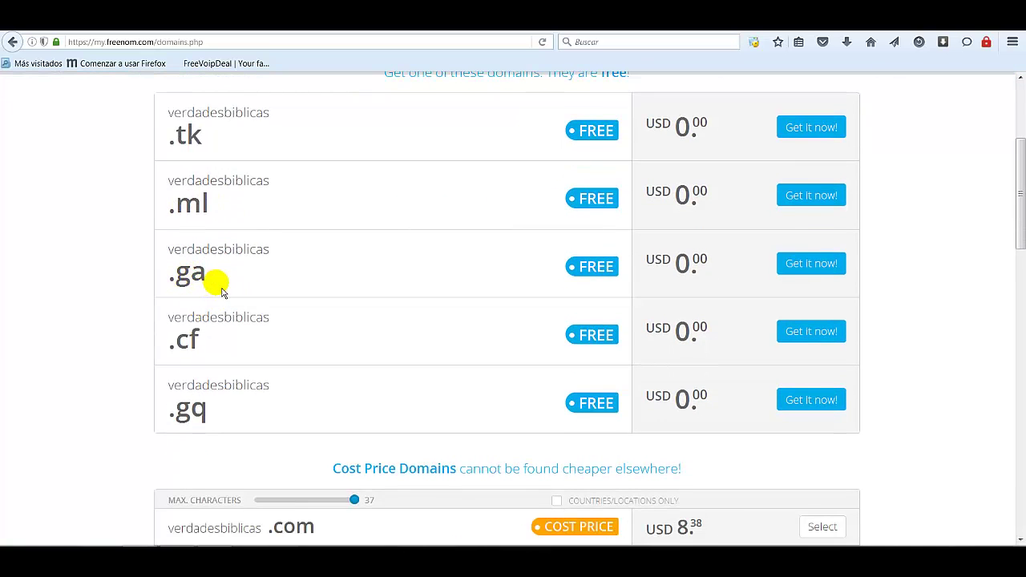
scroll(160, 320, "down", 2)
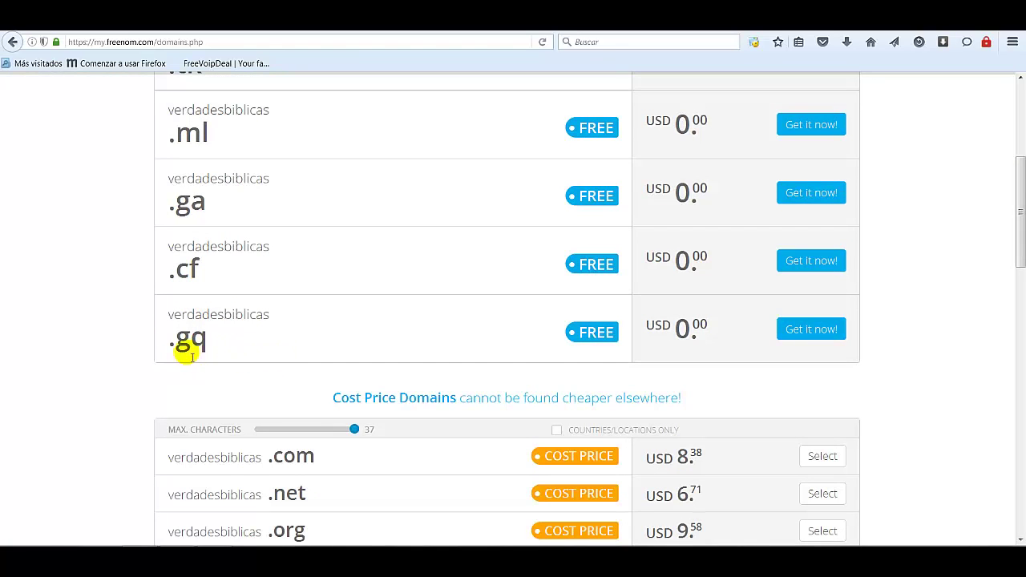
scroll(150, 370, "down", 2)
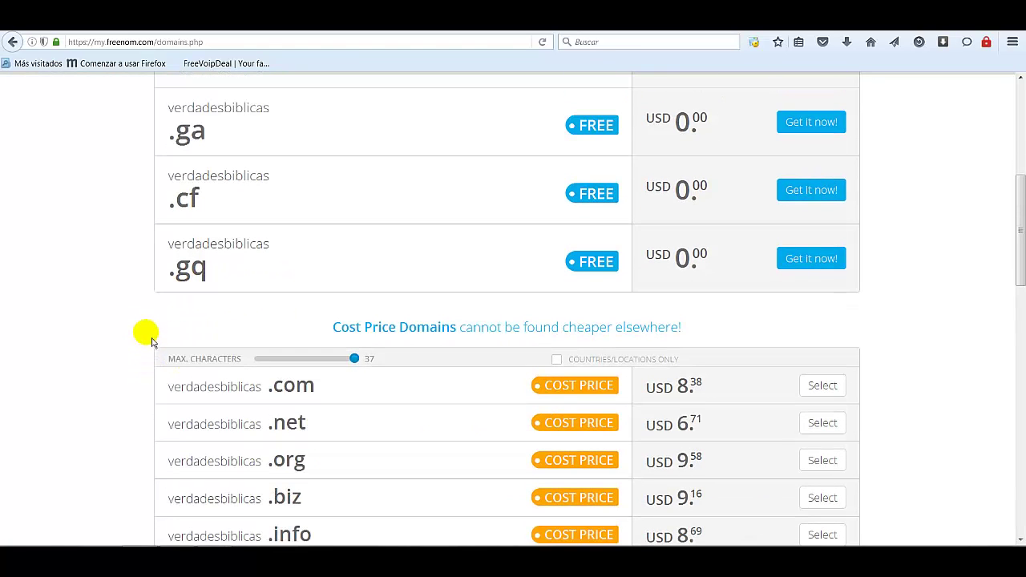
scroll(145, 337, "down", 2)
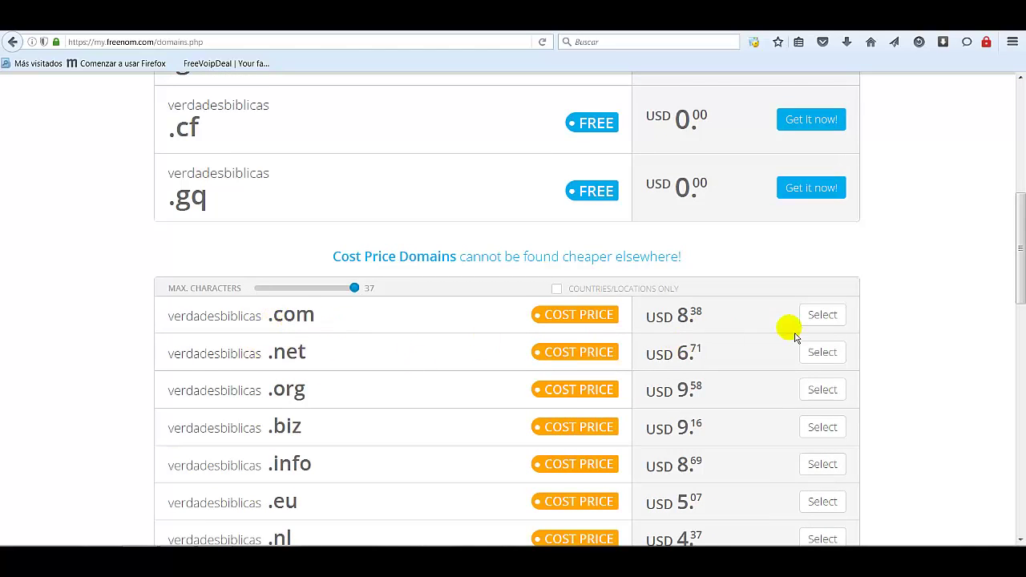
scroll(270, 389, "down", 2)
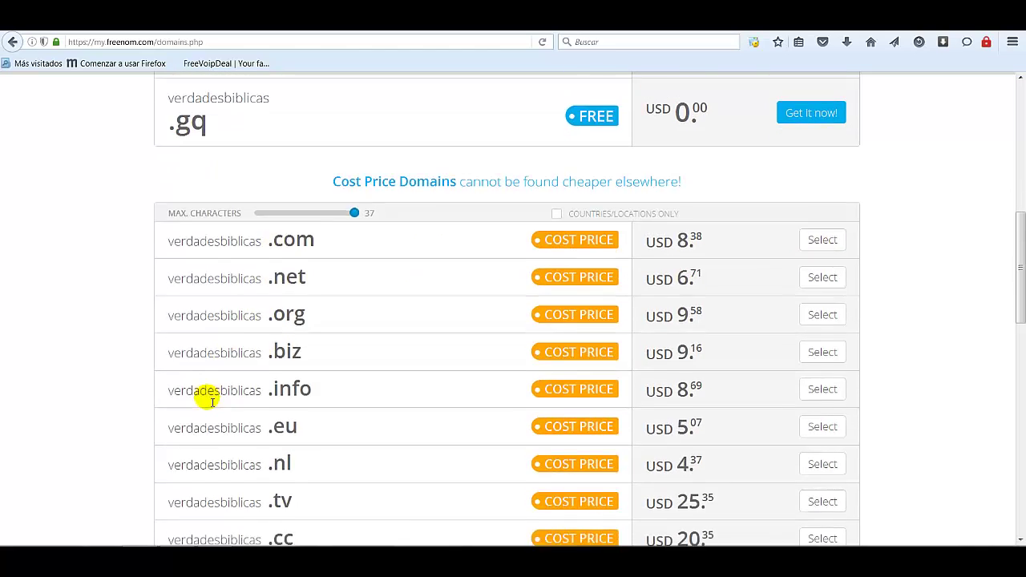
scroll(172, 408, "down", 7)
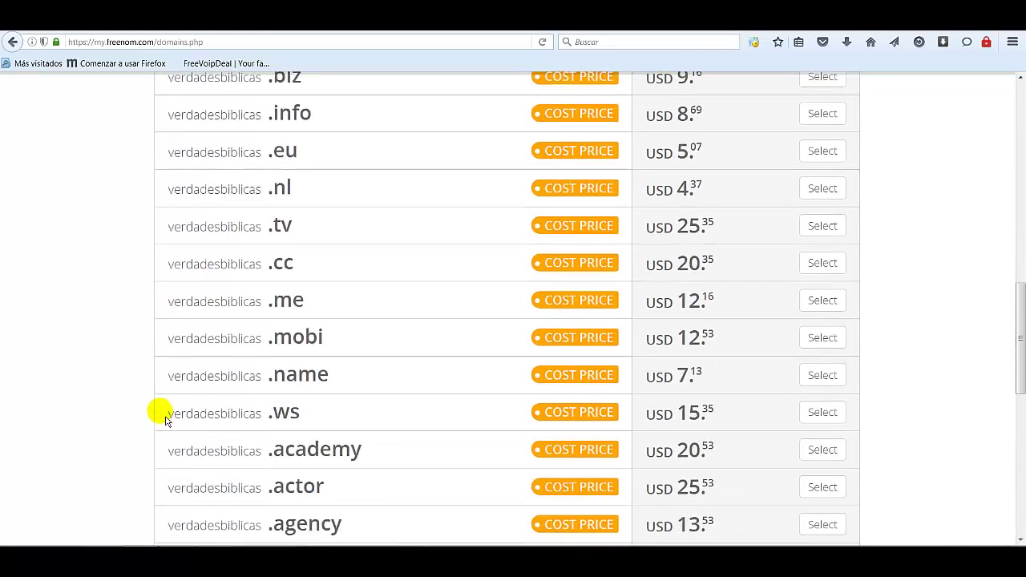
scroll(166, 420, "down", 10)
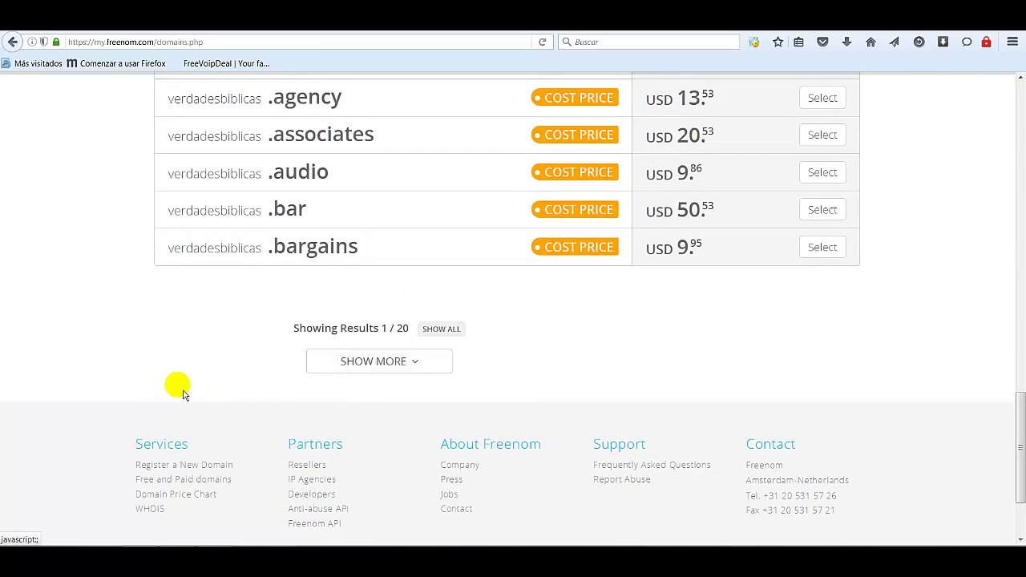
scroll(183, 394, "up", 20)
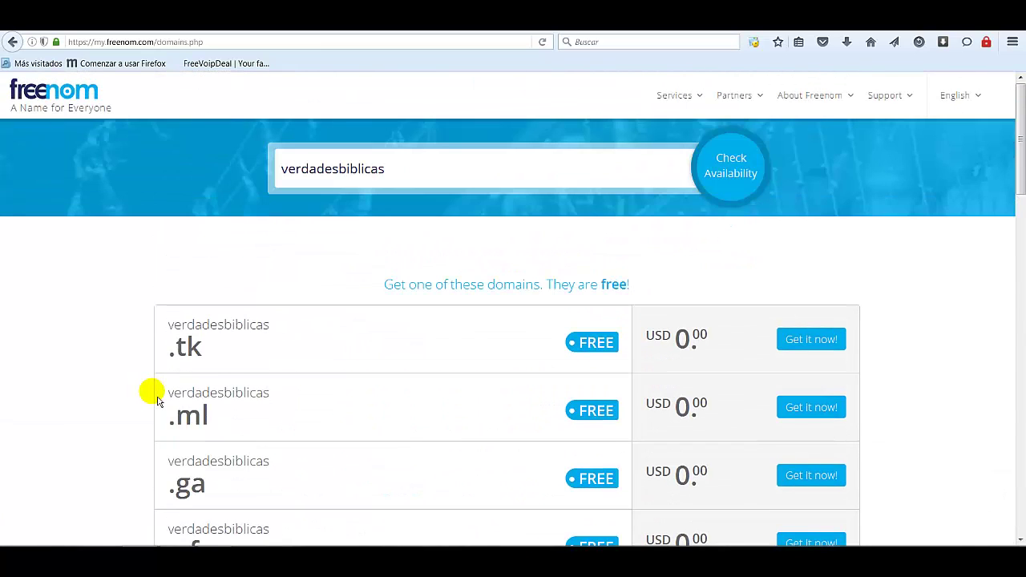
Review the .tk extension and the other free options offered for verdadesbiblicas.
triple_click(207, 353)
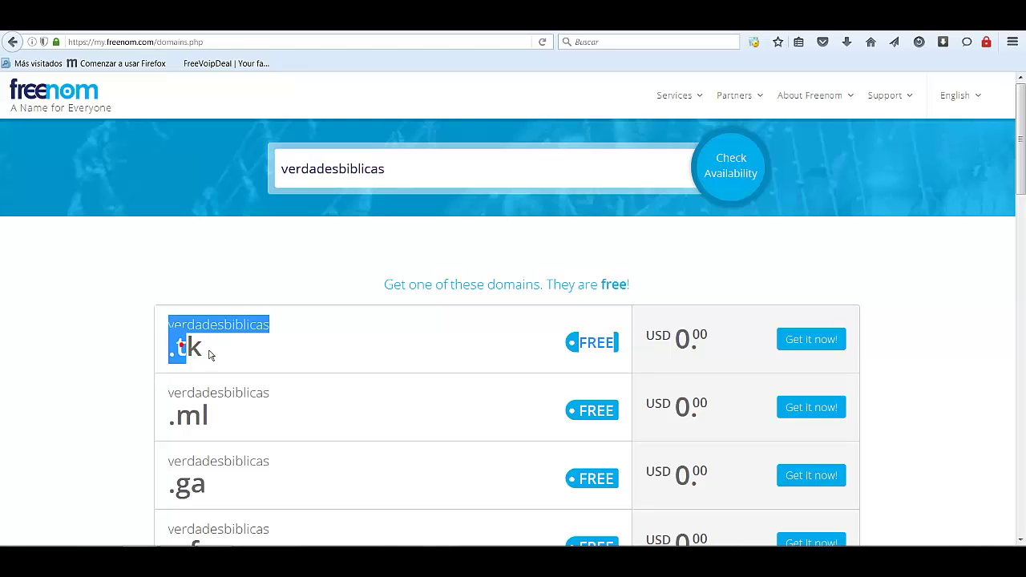
left_click(200, 356)
left_click_drag(174, 346, 202, 347)
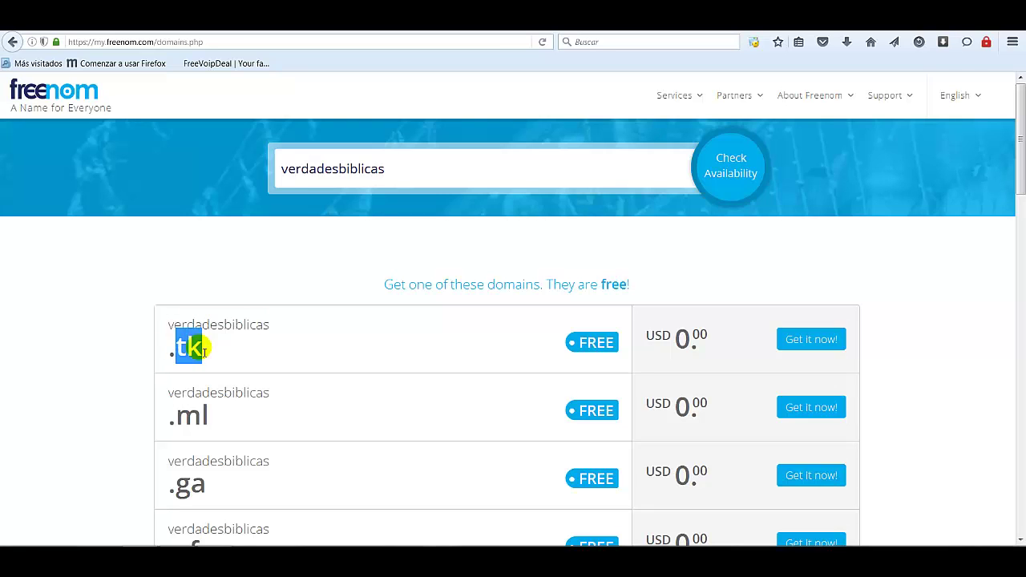
left_click(204, 348)
scroll(203, 348, "down", 1)
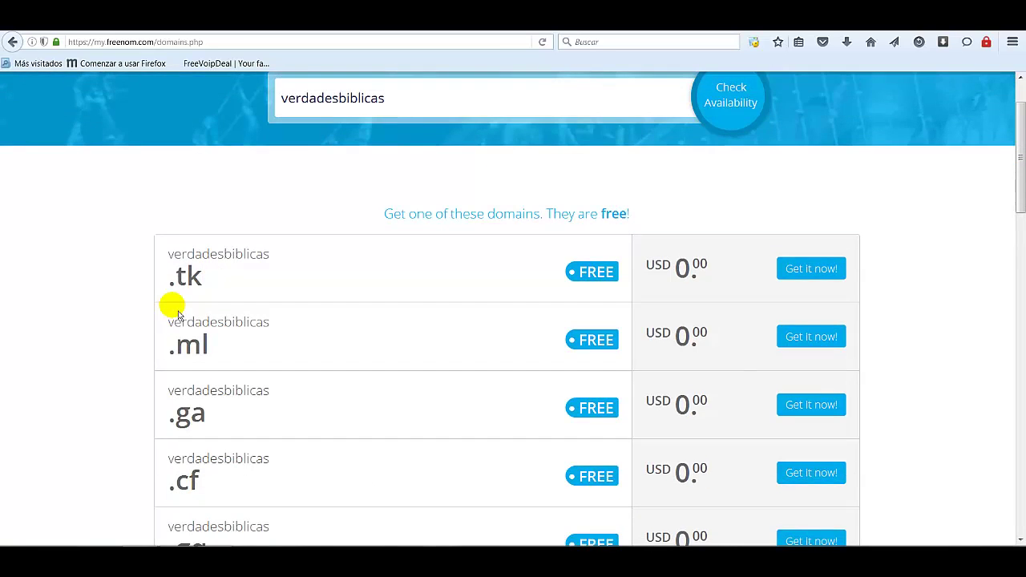
scroll(170, 316, "down", 2)
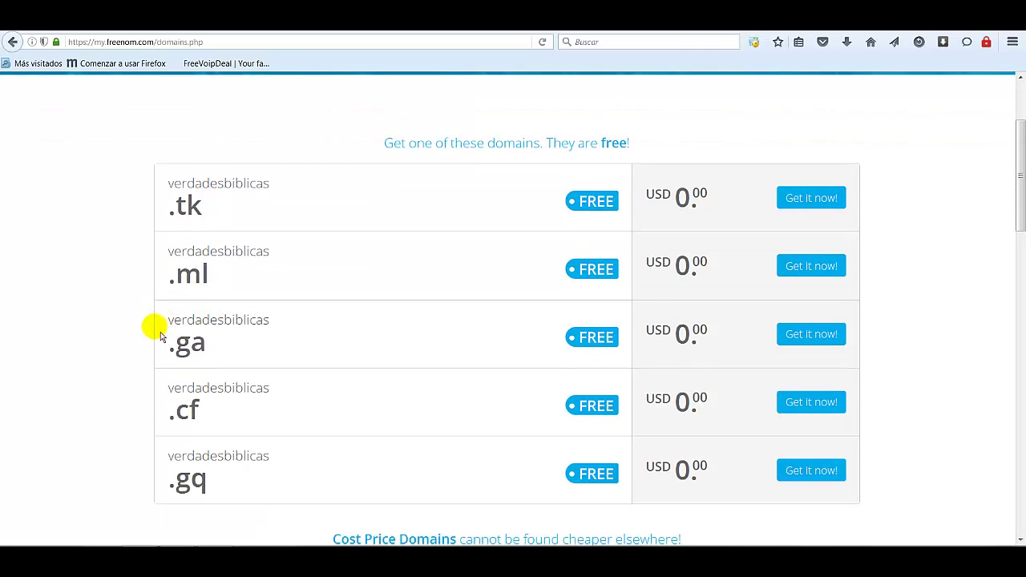
scroll(152, 333, "up", 3)
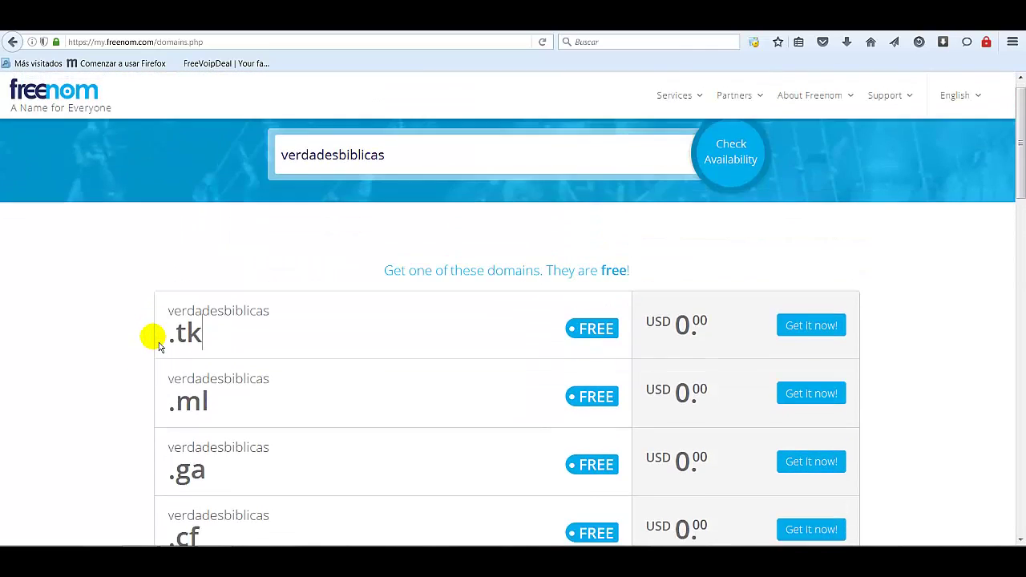
scroll(178, 344, "down", 1)
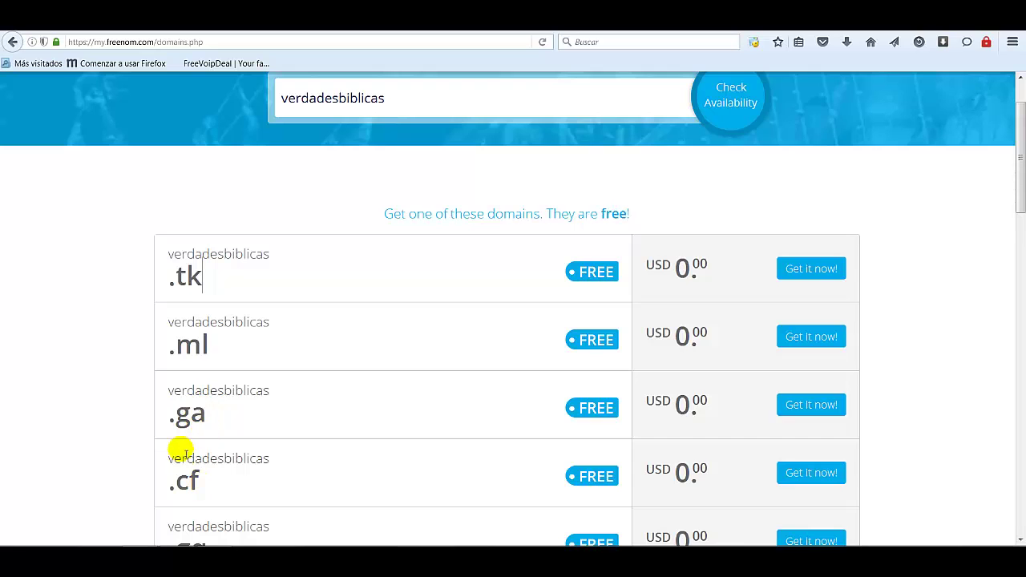
scroll(173, 437, "down", 2)
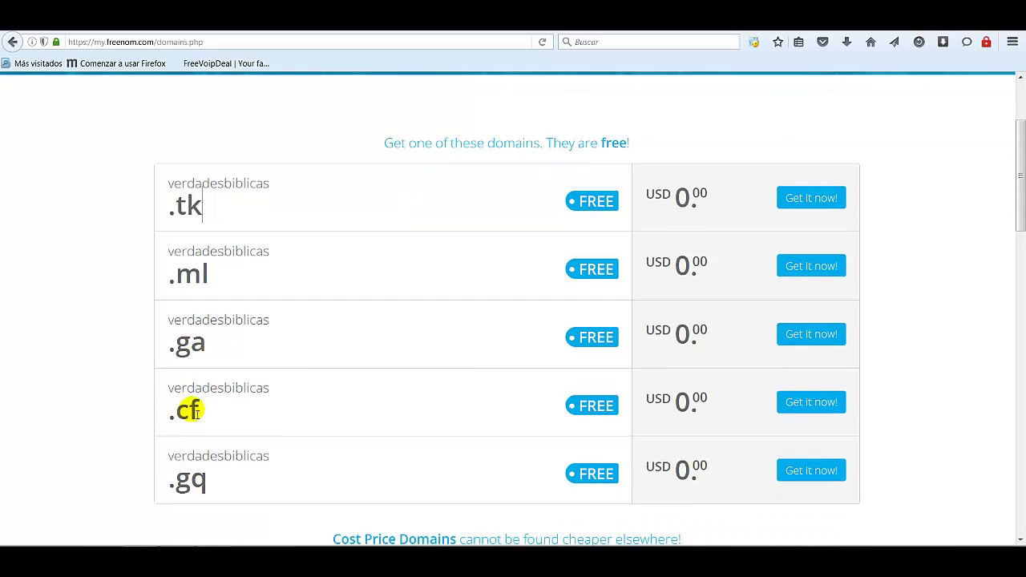
scroll(220, 355, "up", 3)
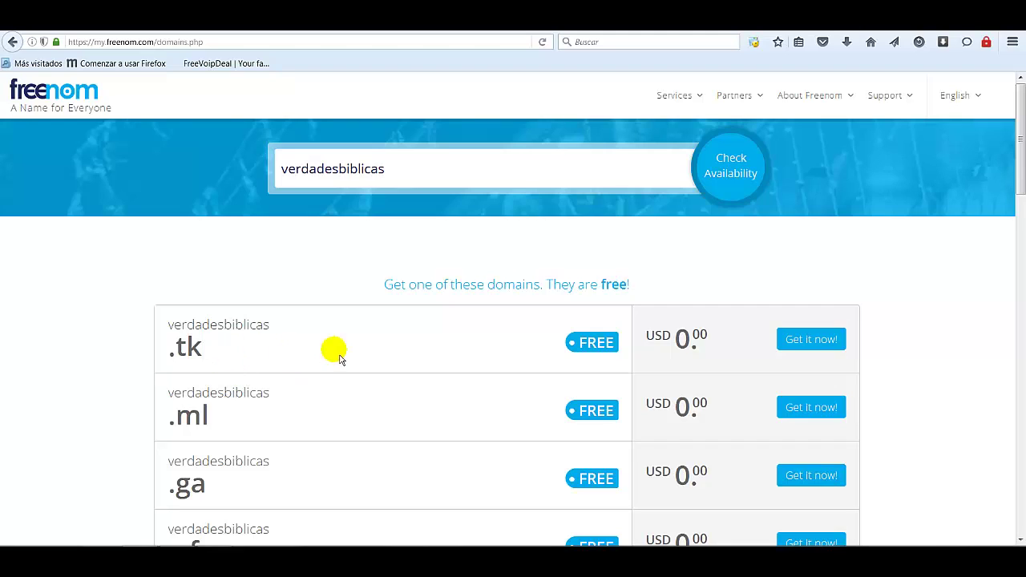
Add the free verdadesbiblicas.tk domain to the cart and proceed to checkout.
left_click(822, 351)
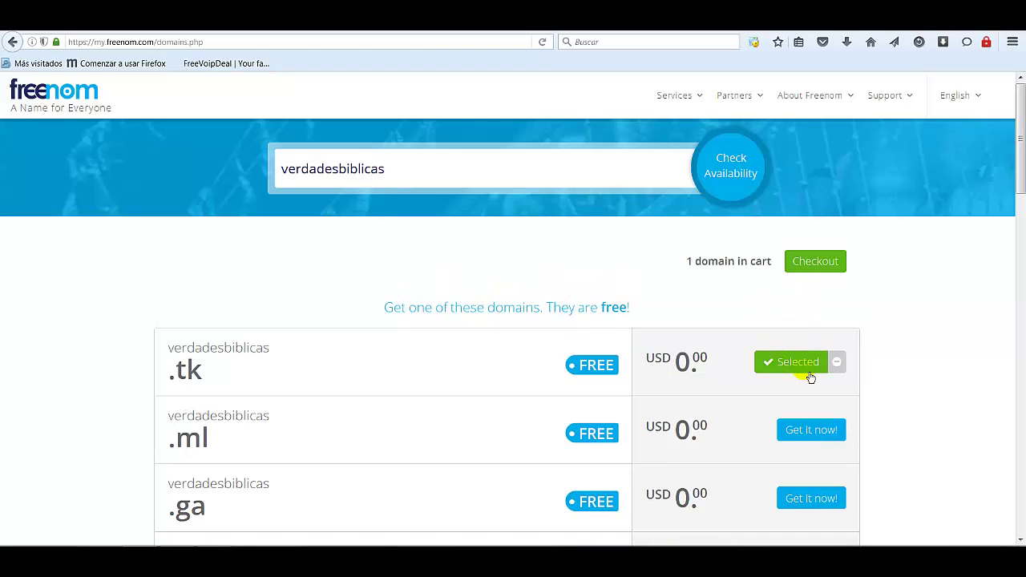
left_click(816, 262)
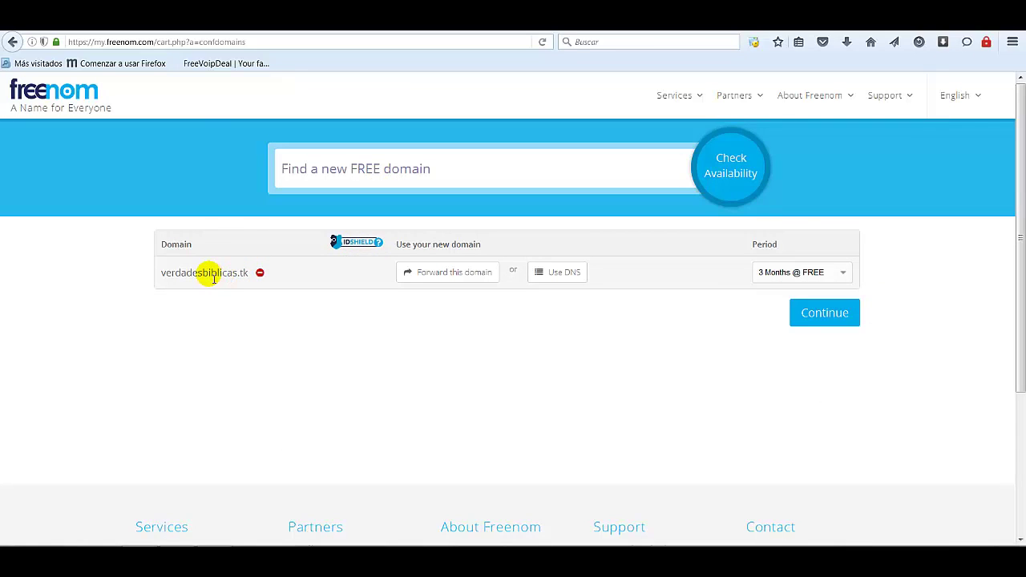
left_click_drag(162, 275, 276, 294)
left_click(286, 292)
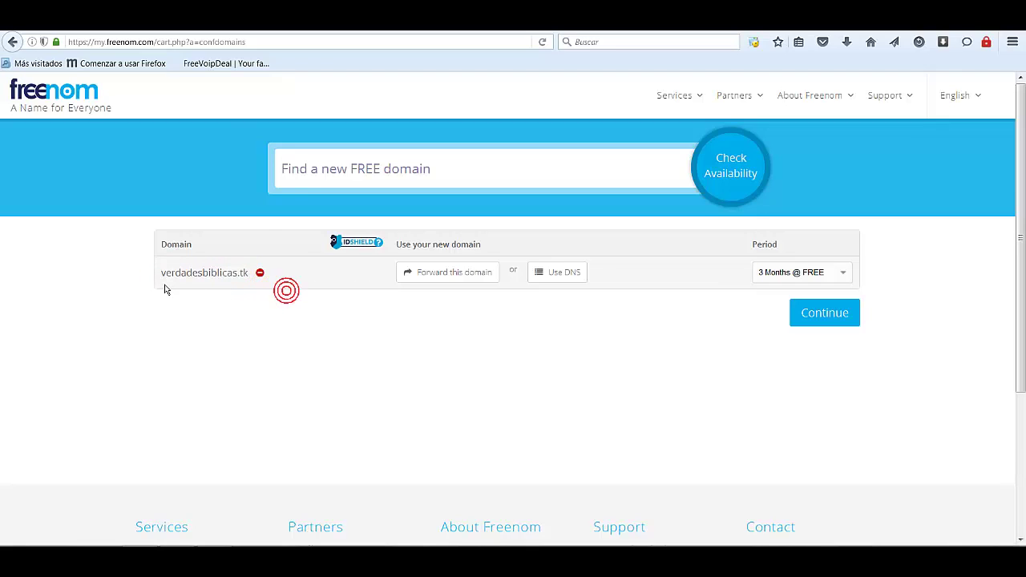
left_click_drag(161, 272, 251, 276)
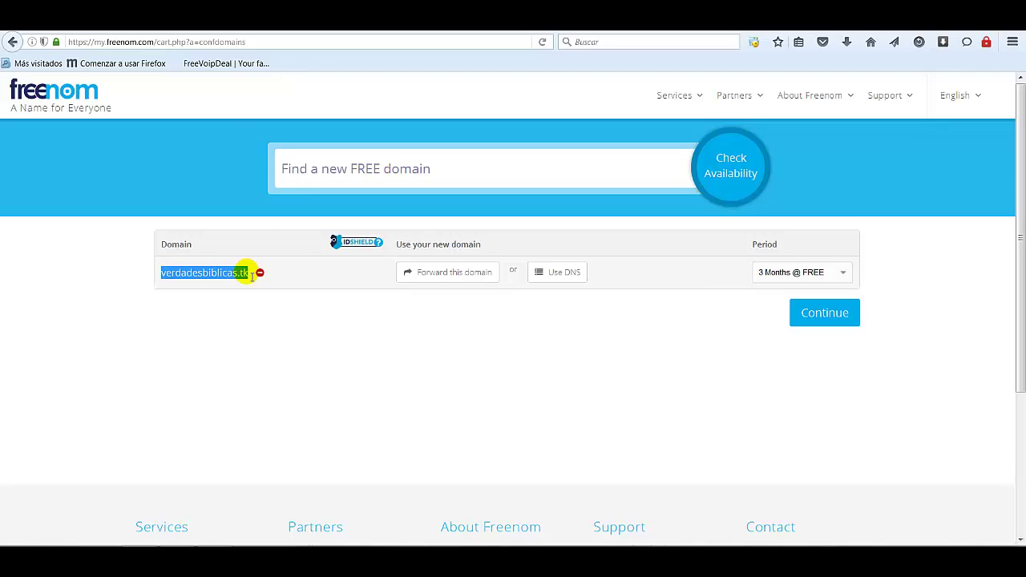
left_click(251, 276)
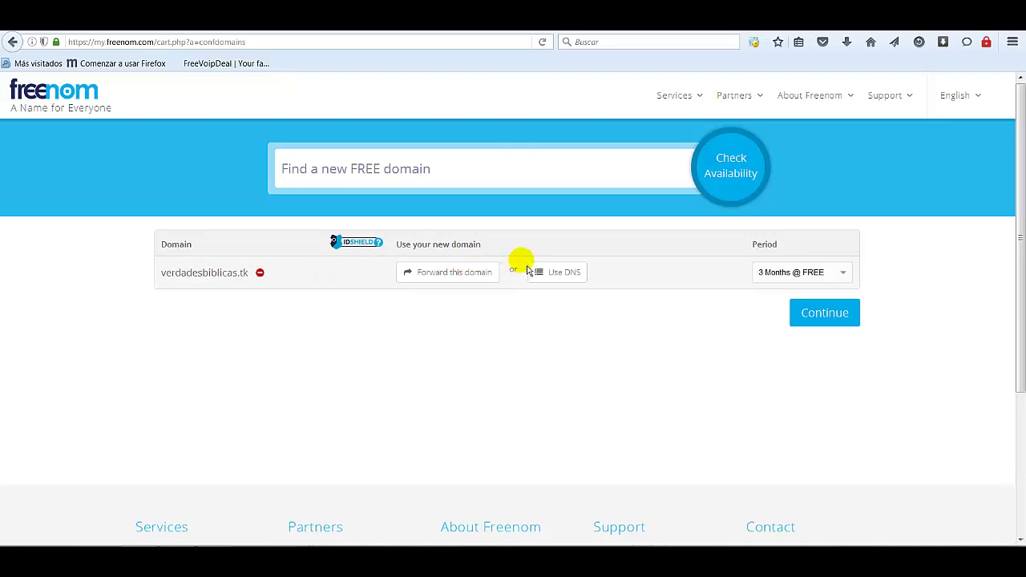
Set the registration period of verdadesbiblicas.tk to 12 Months @ FREE.
left_click(842, 276)
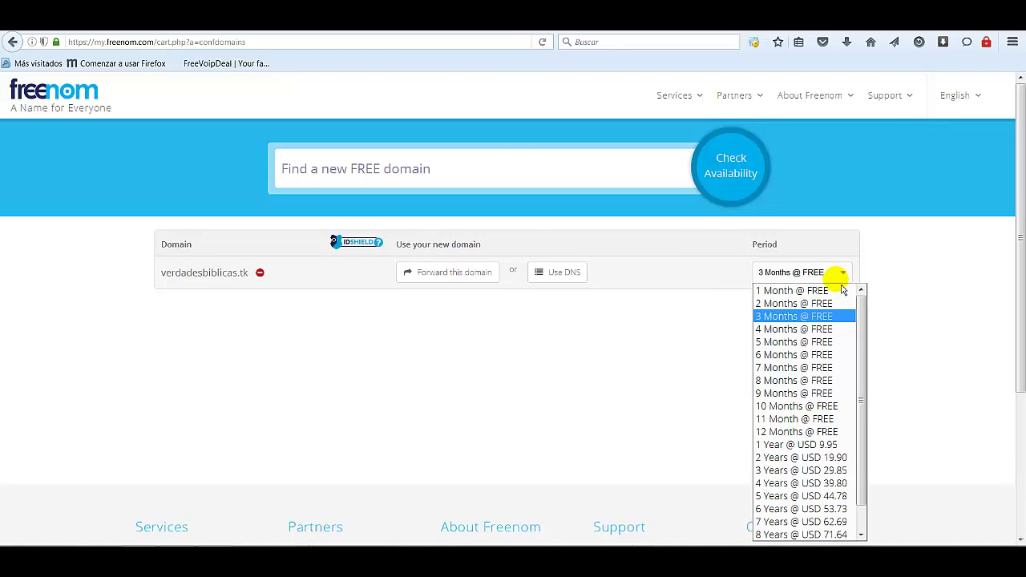
scroll(841, 353, "down", 1)
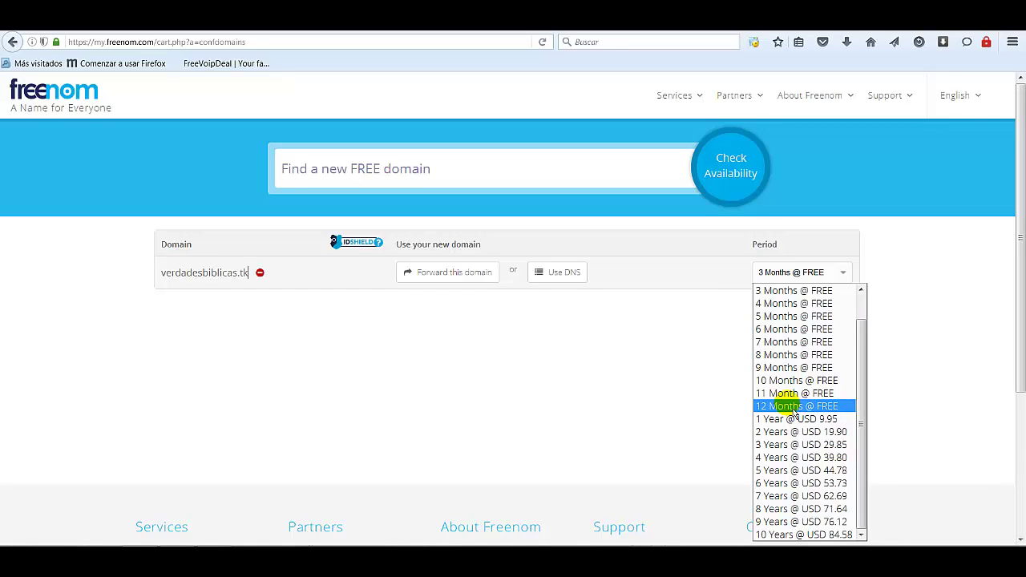
scroll(794, 409, "up", 1)
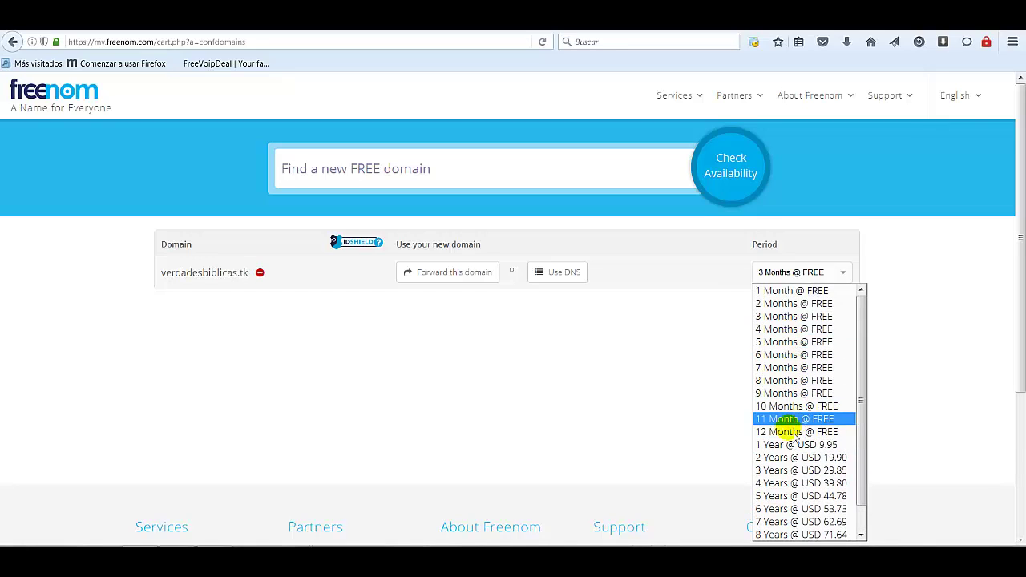
left_click(795, 433)
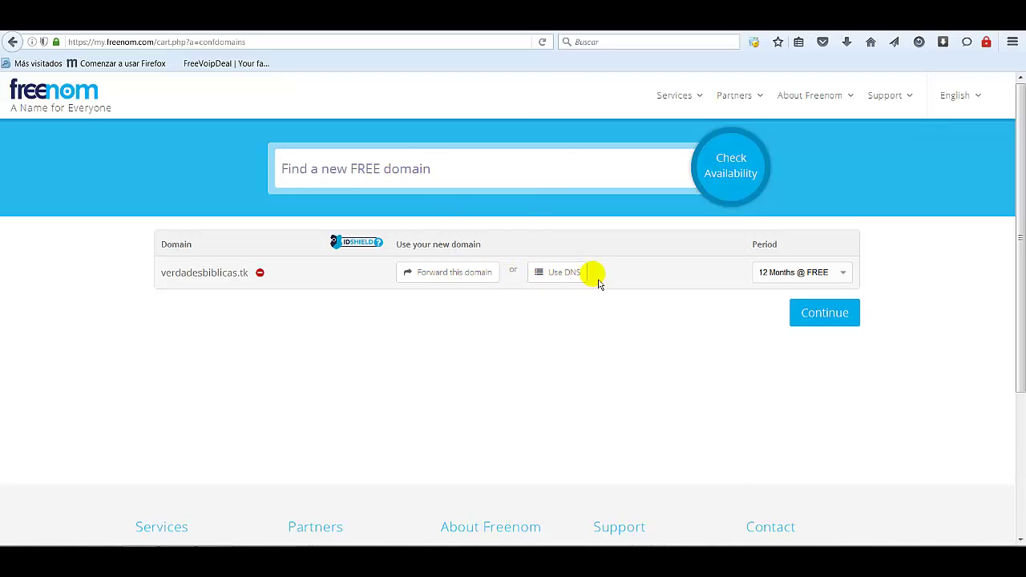
Examine the Freenom DNS and own-DNS settings offered for the new domain, leaving the nameserver fields empty.
left_click(543, 276)
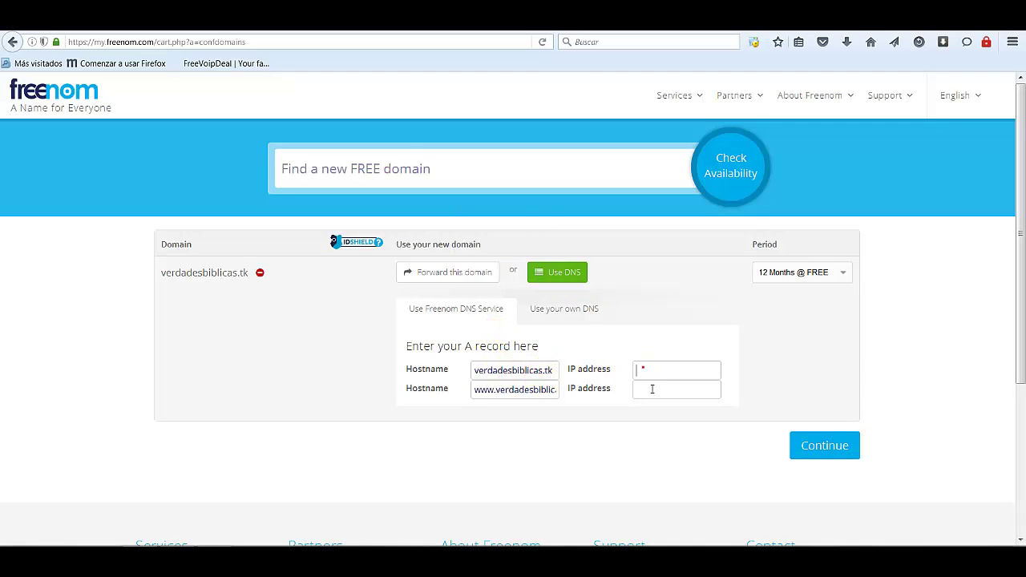
left_click(561, 313)
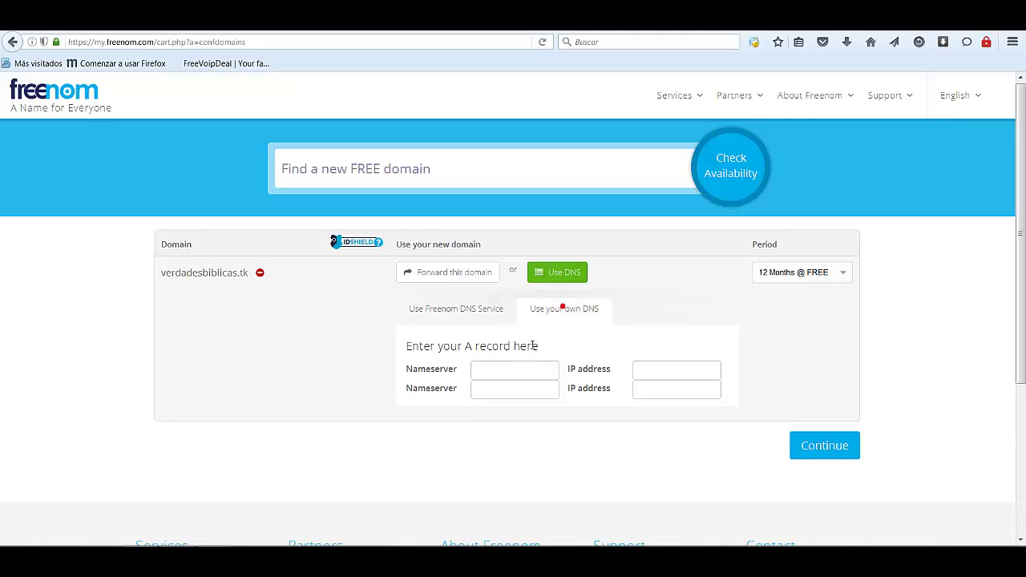
left_click(511, 369)
left_click(580, 280)
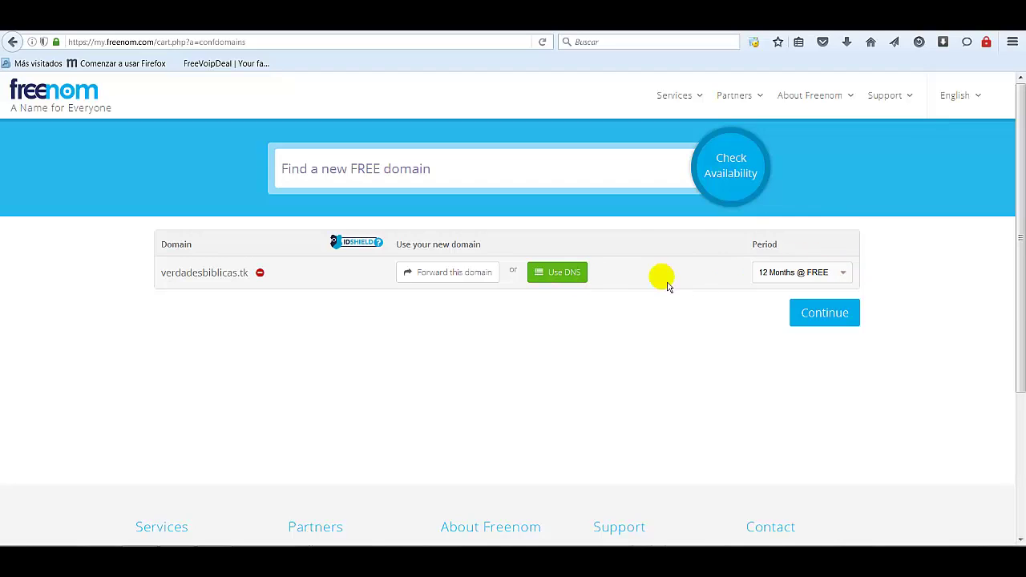
Keep the 12-month free period and continue to the order review and checkout page.
left_click(849, 277)
left_click(851, 277)
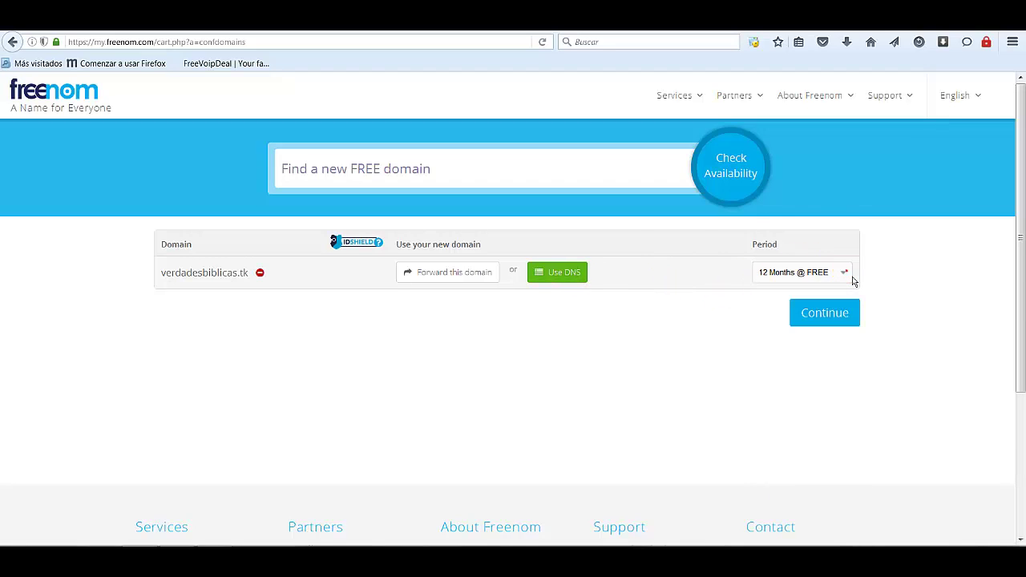
left_click(839, 324)
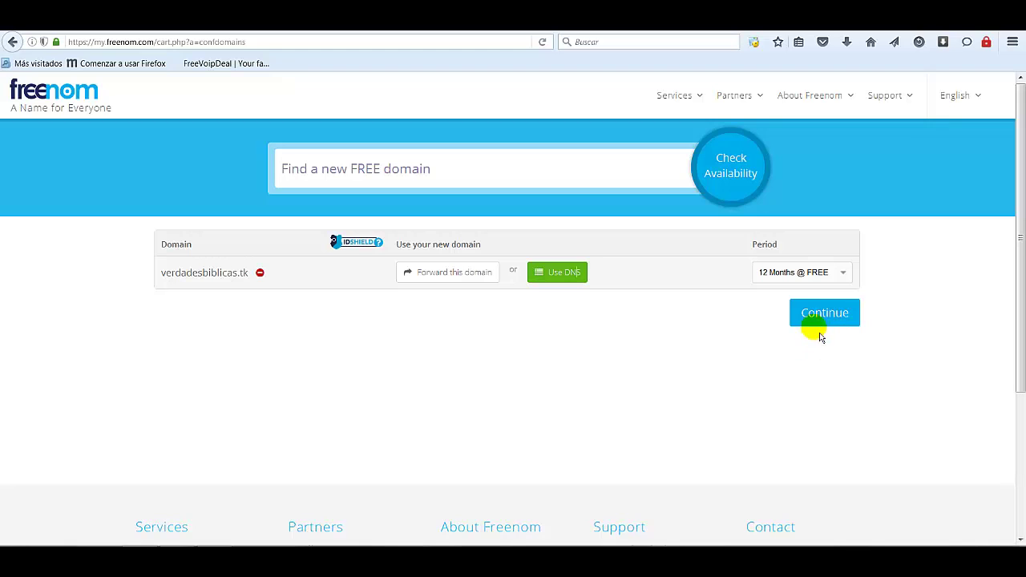
scroll(822, 325, "down", 3)
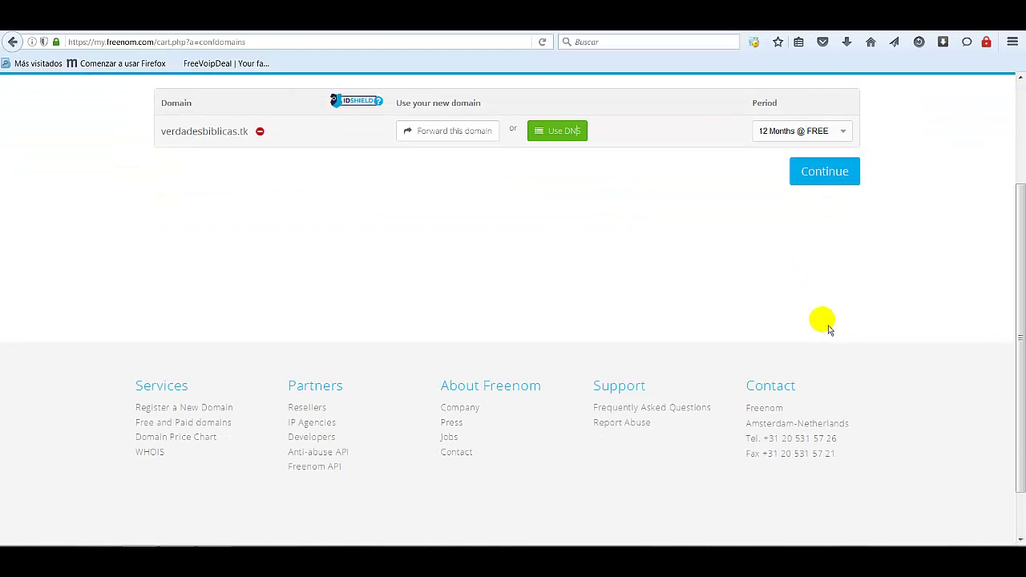
scroll(821, 325, "up", 3)
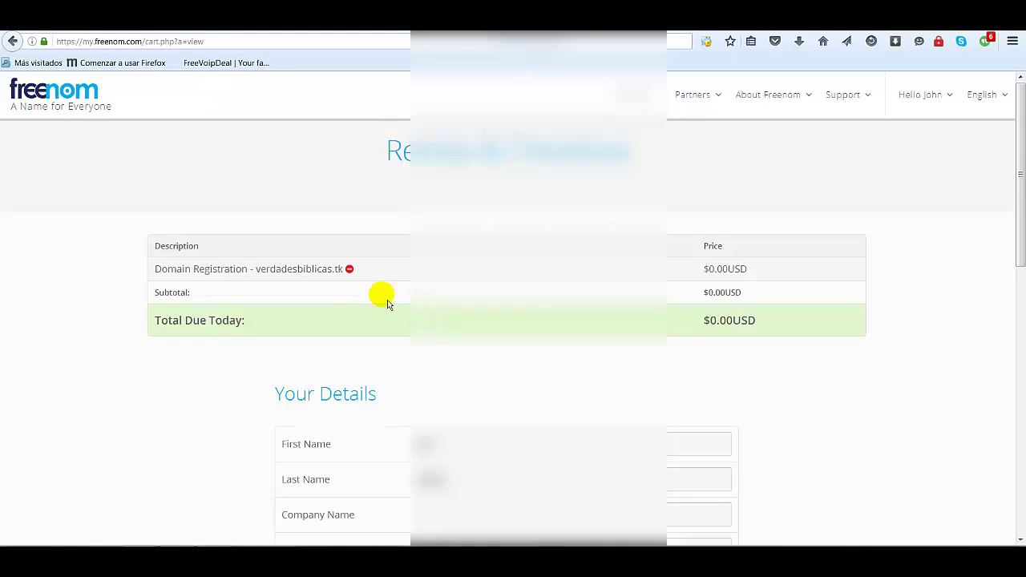
Fill in the company name, street address, zip code and city in the order's personal details.
scroll(196, 429, "down", 2)
scroll(200, 434, "down", 2)
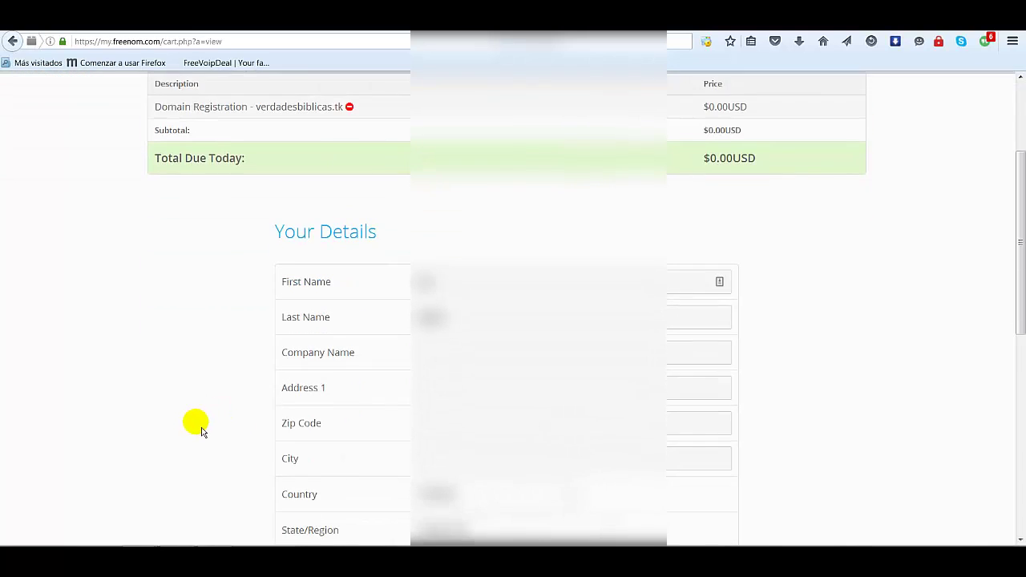
scroll(259, 291, "up", 2)
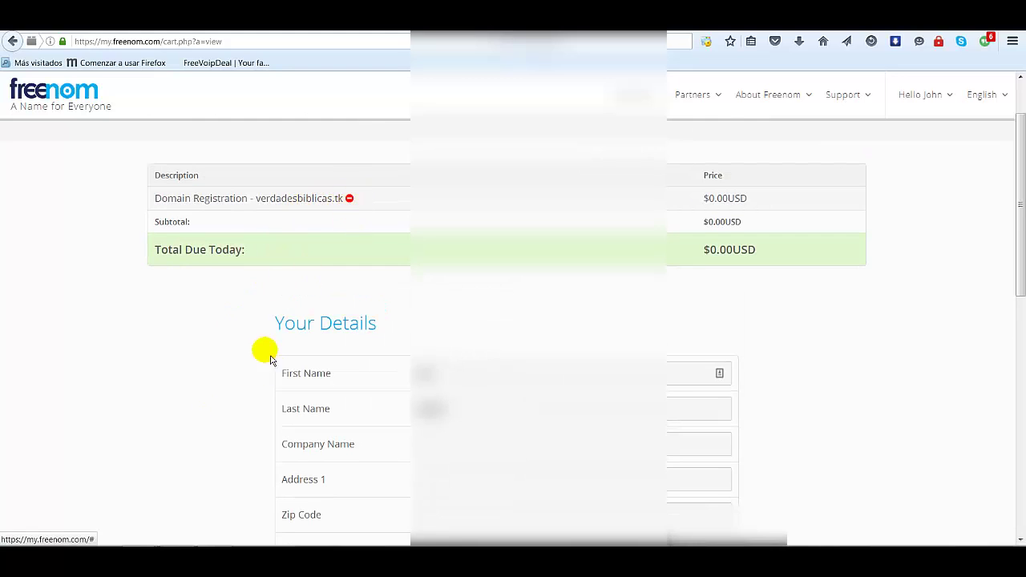
scroll(472, 412, "down", 2)
left_click(441, 374)
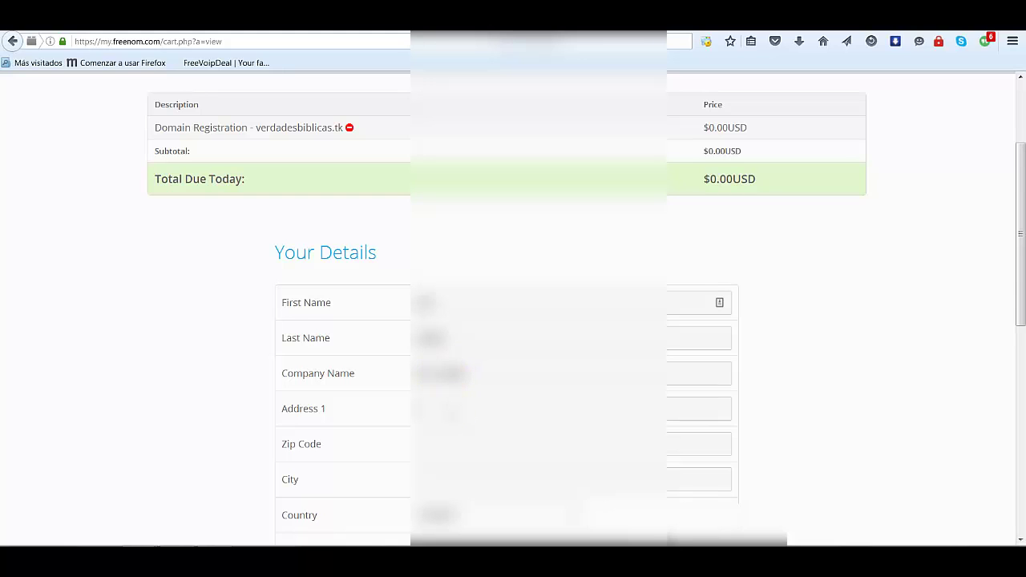
scroll(449, 392, "down", 2)
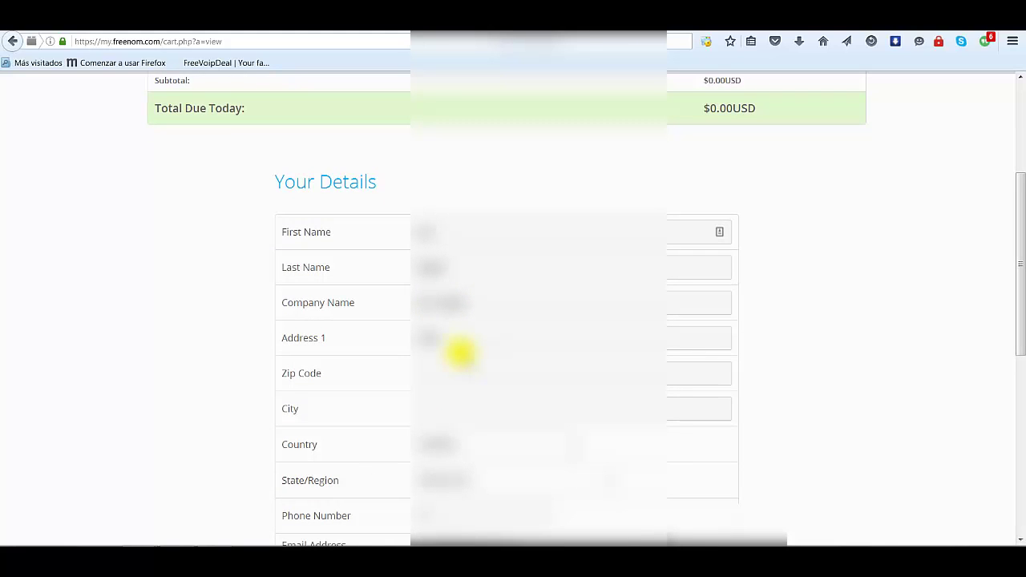
left_click(468, 374)
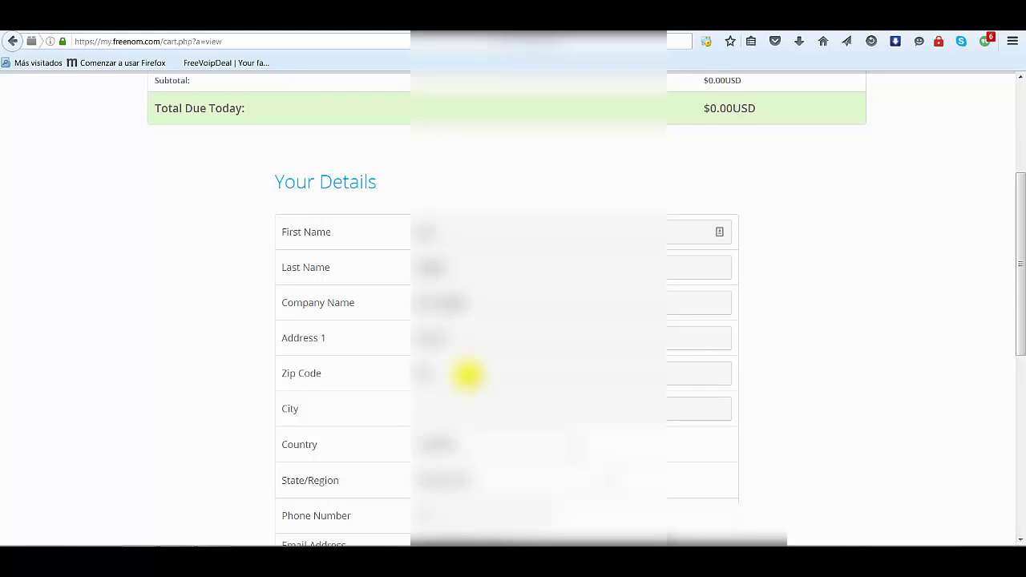
double_click(445, 375)
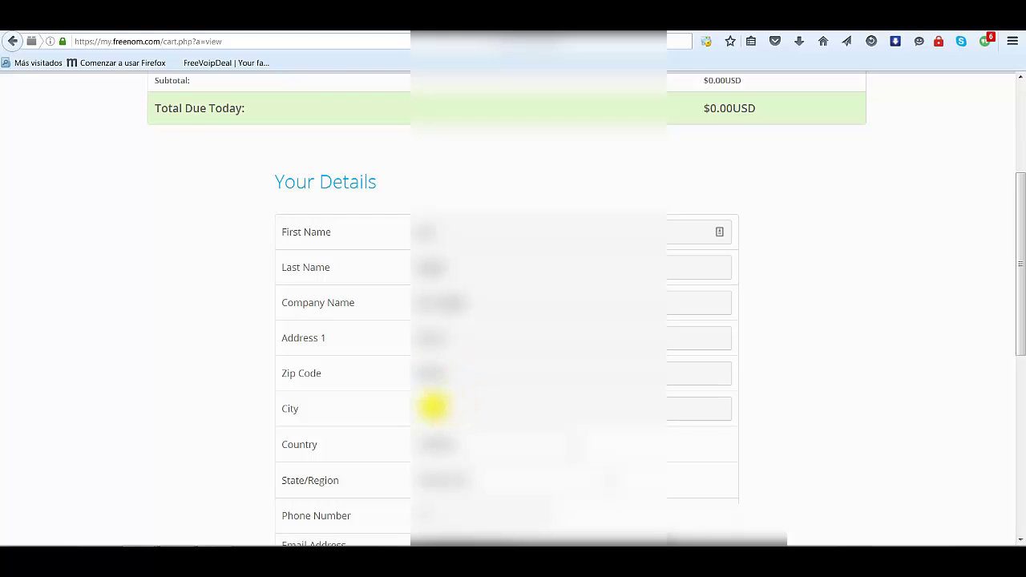
left_click(437, 407)
Select the state or region and enter the phone number in the order's personal details.
left_click(557, 446)
left_click(561, 447)
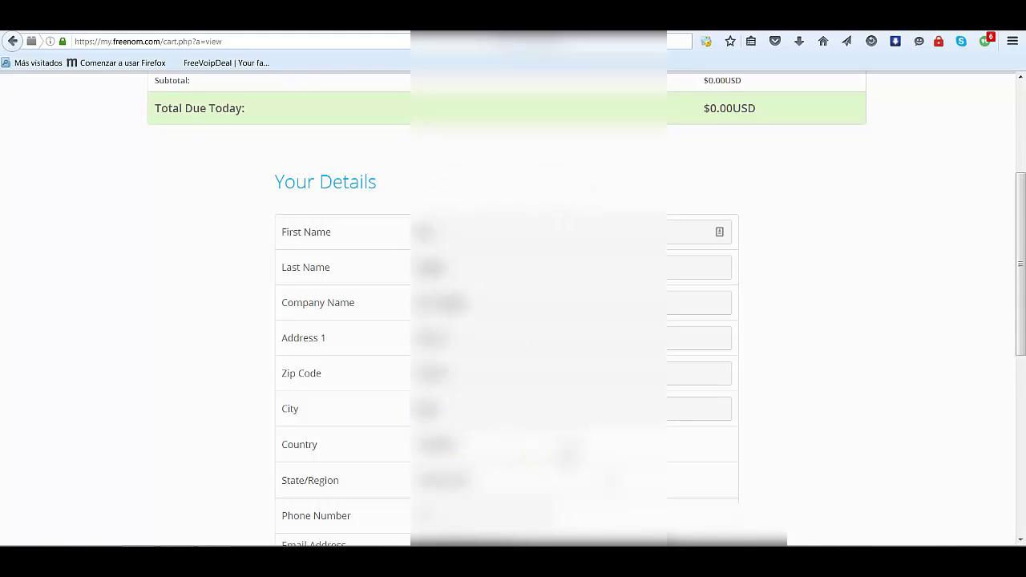
scroll(645, 471, "down", 1)
scroll(614, 442, "down", 3)
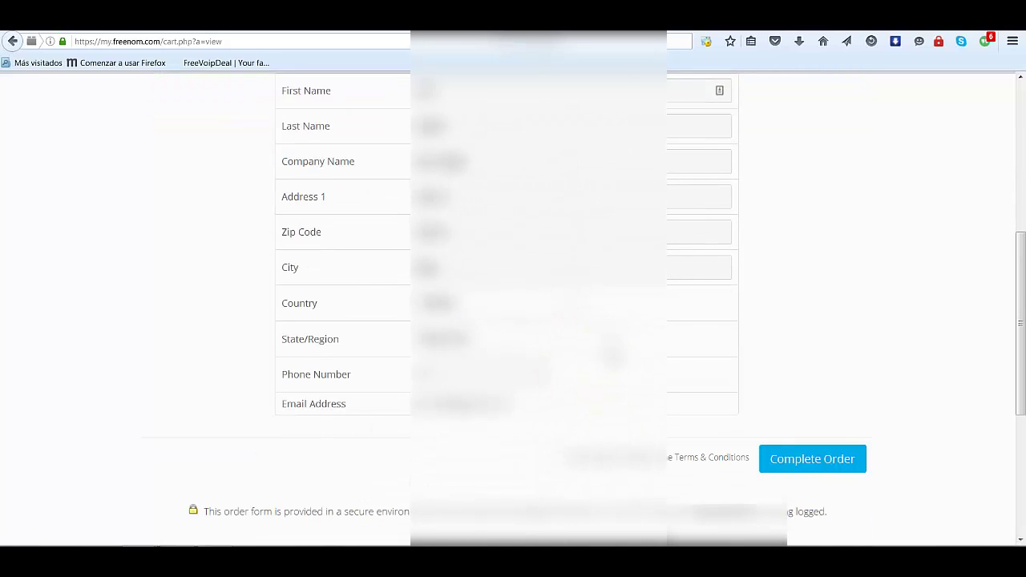
left_click(612, 354)
scroll(585, 305, "down", 5)
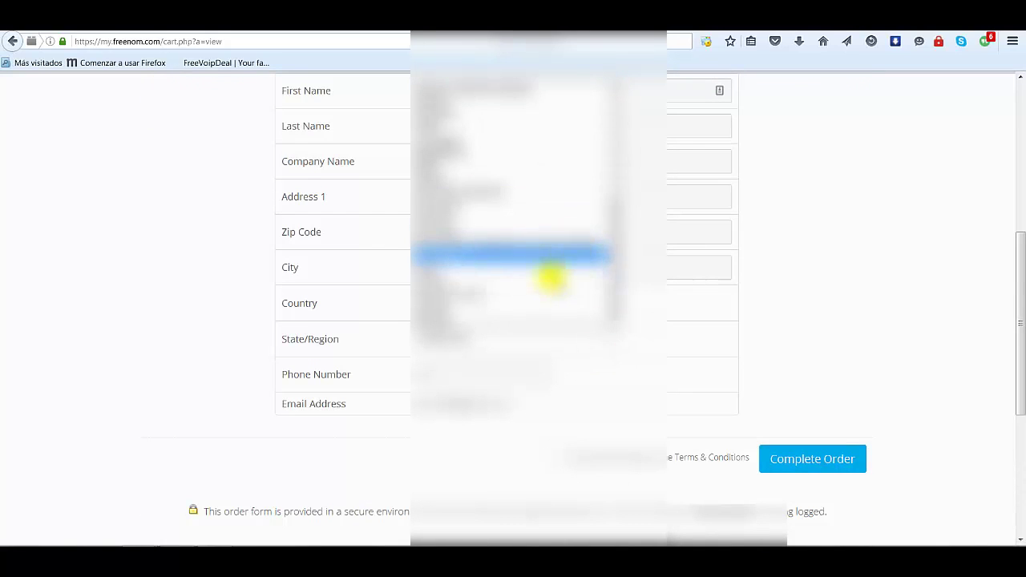
left_click(495, 293)
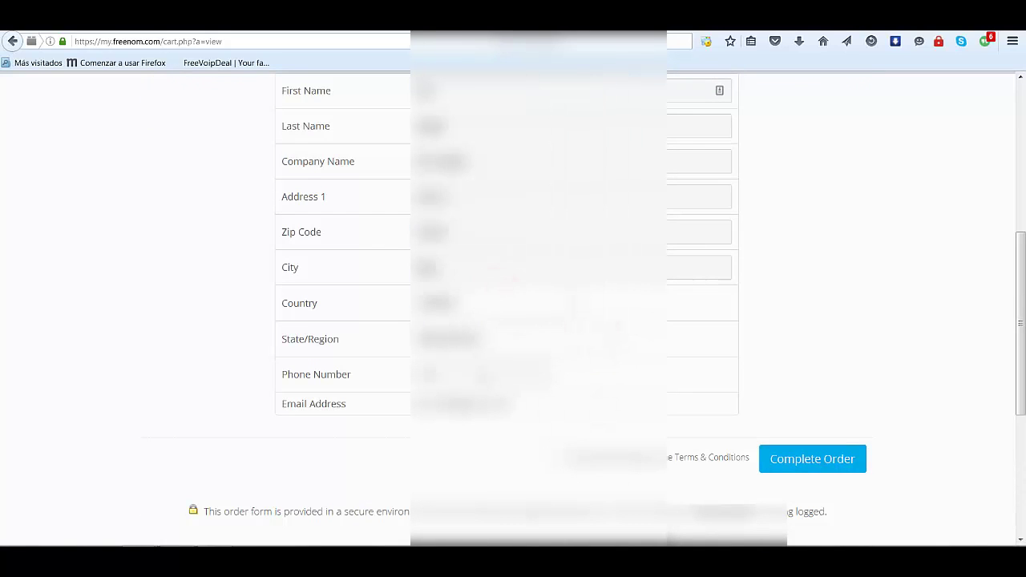
left_click(481, 374)
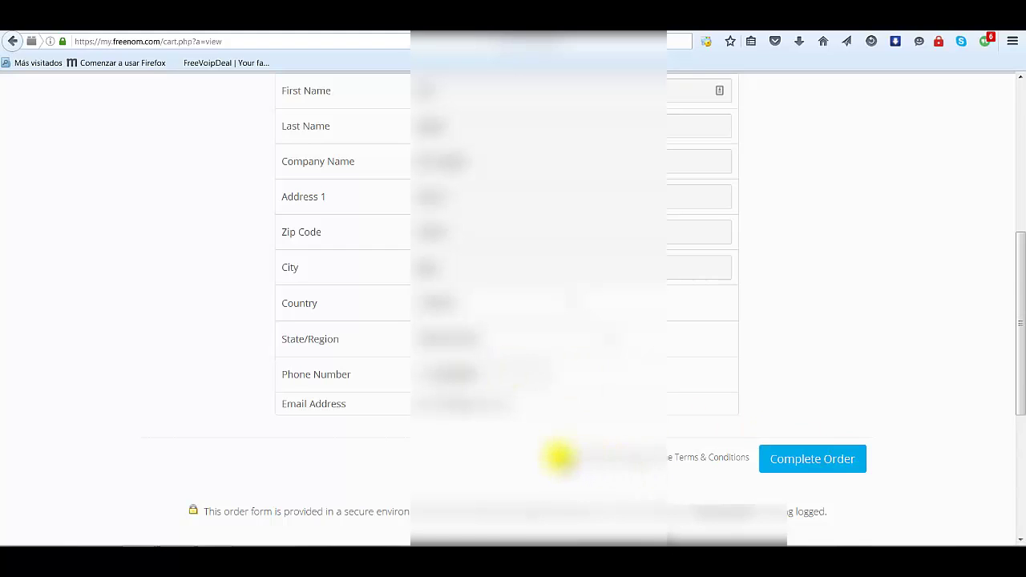
Complete the verdadesbiblicas.tk domain order and go to the client area.
left_click(811, 464)
left_click(810, 462)
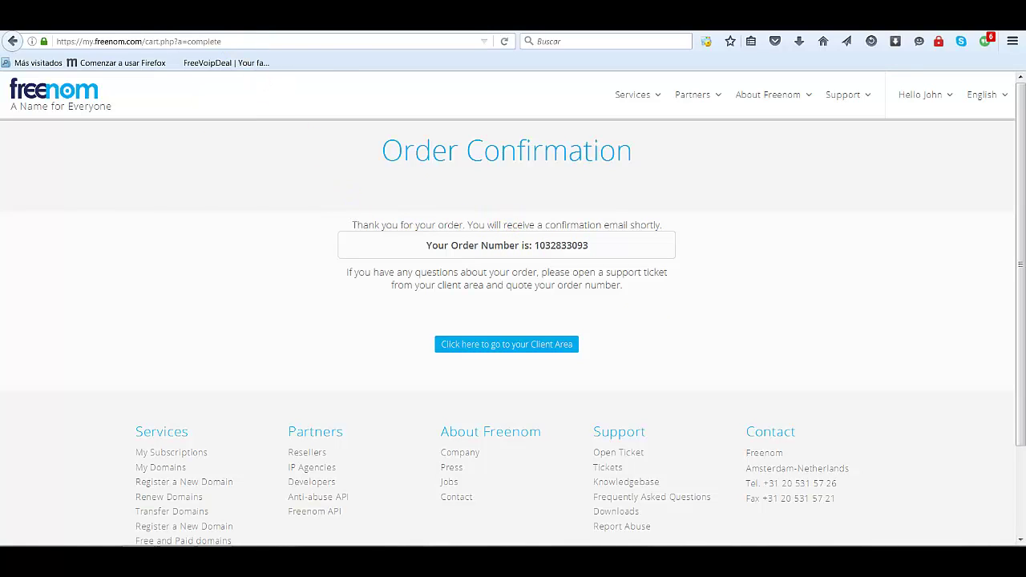
left_click(513, 353)
left_click(513, 353)
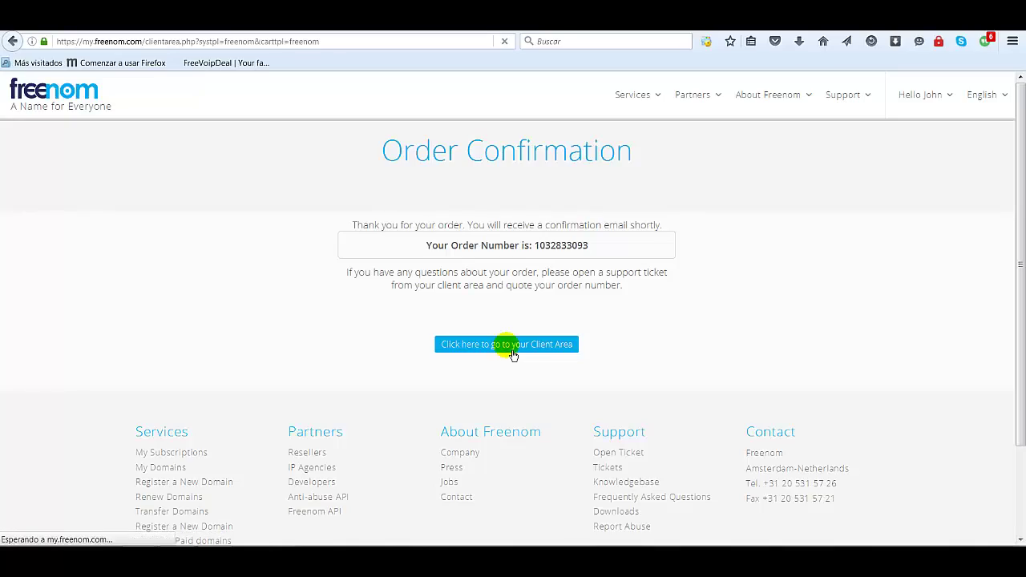